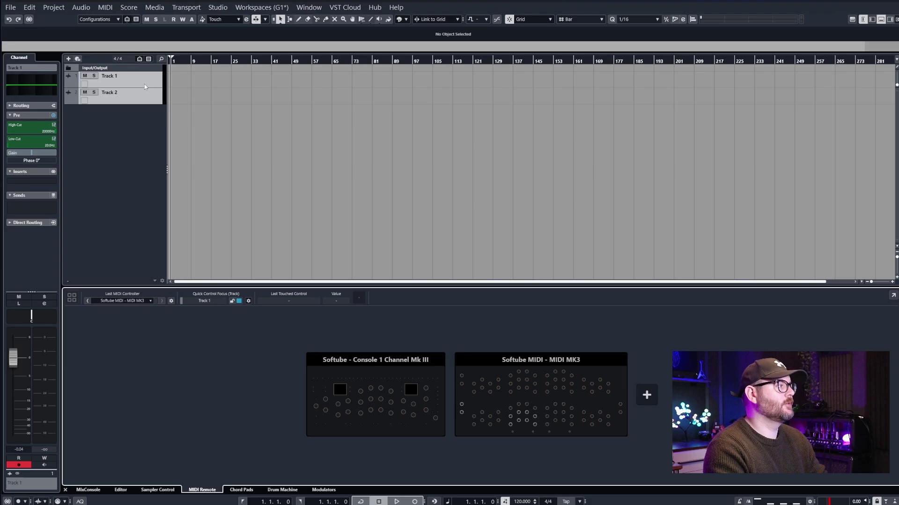
# Load Console 1 on Track 1's first insert via a 'con' search and open its editor.
pyautogui.click(47, 181)
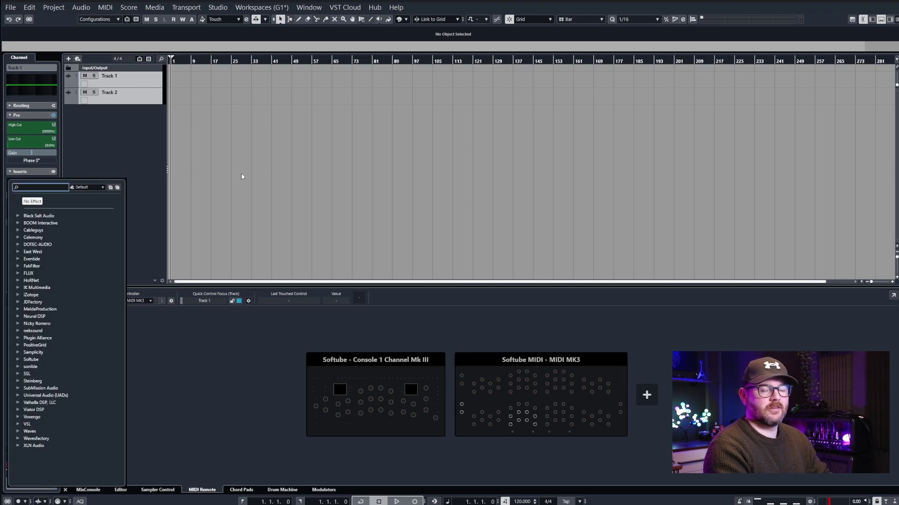
pyautogui.write('con')
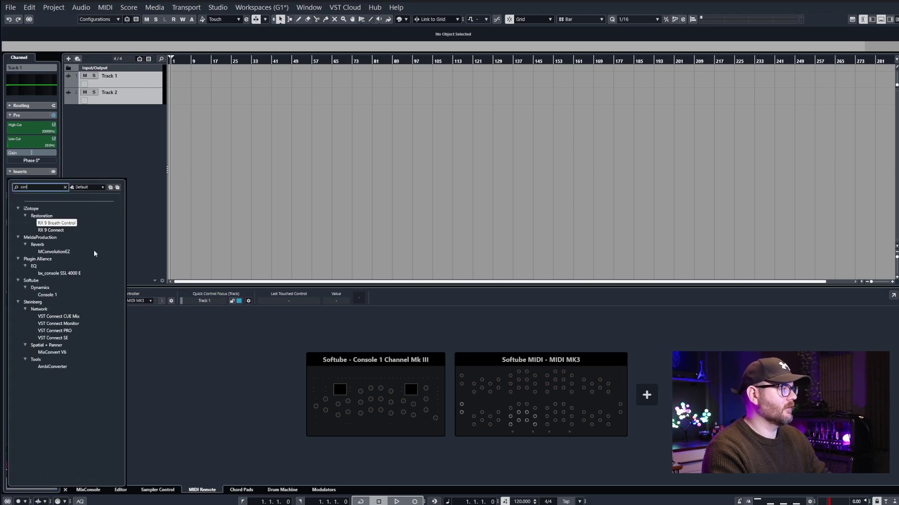
pyautogui.click(53, 295)
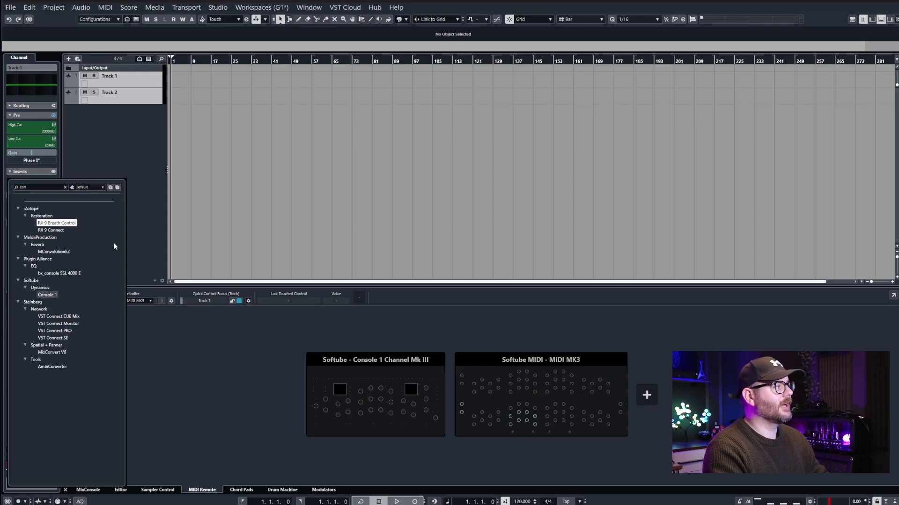
pyautogui.press('Return')
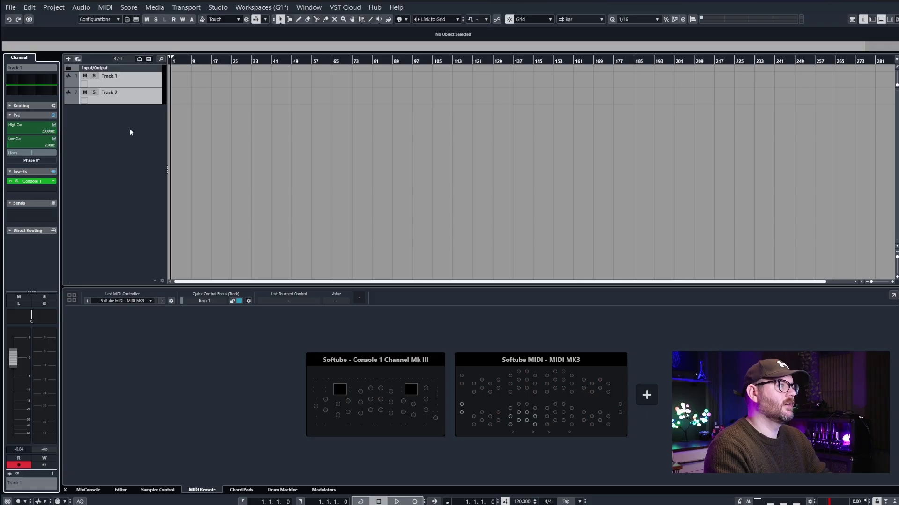
pyautogui.click(141, 84)
pyautogui.click(19, 182)
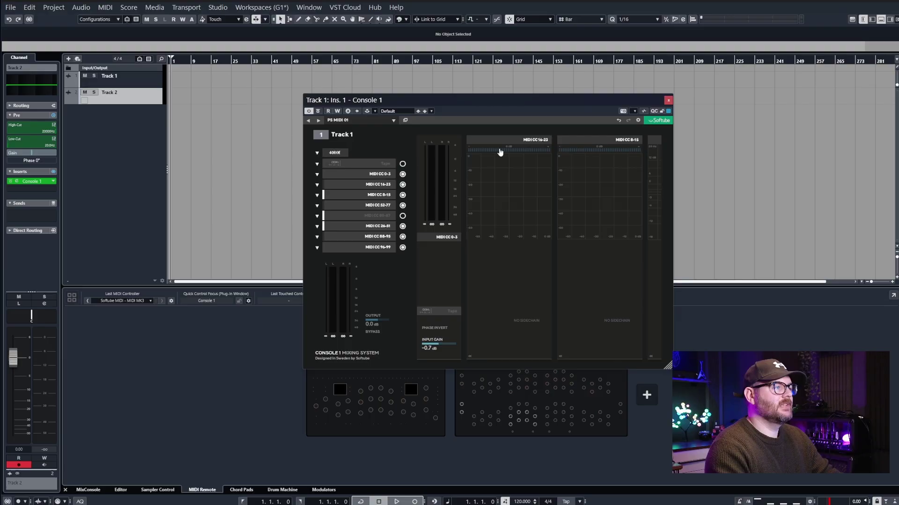
# Close Console 1, then load TR5 EQP-1A into the second insert of Tracks 1 and 2.
pyautogui.click(668, 100)
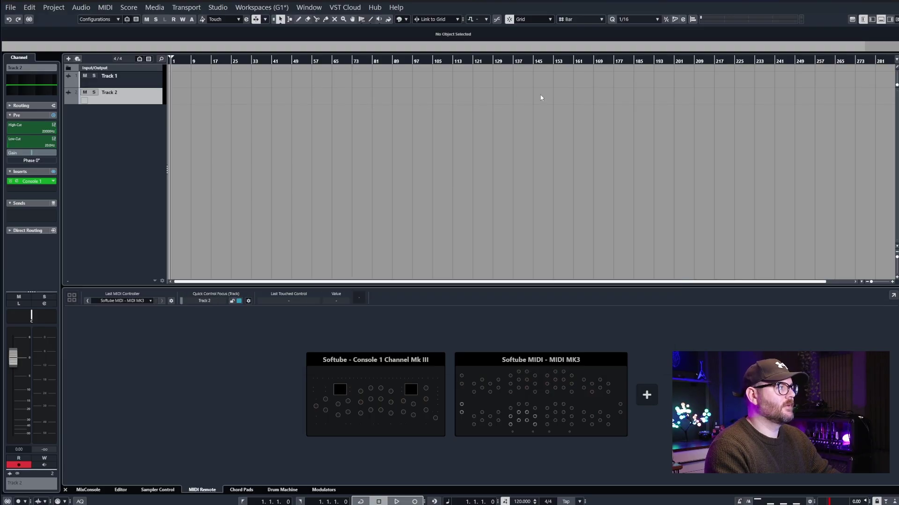
pyautogui.click(183, 78)
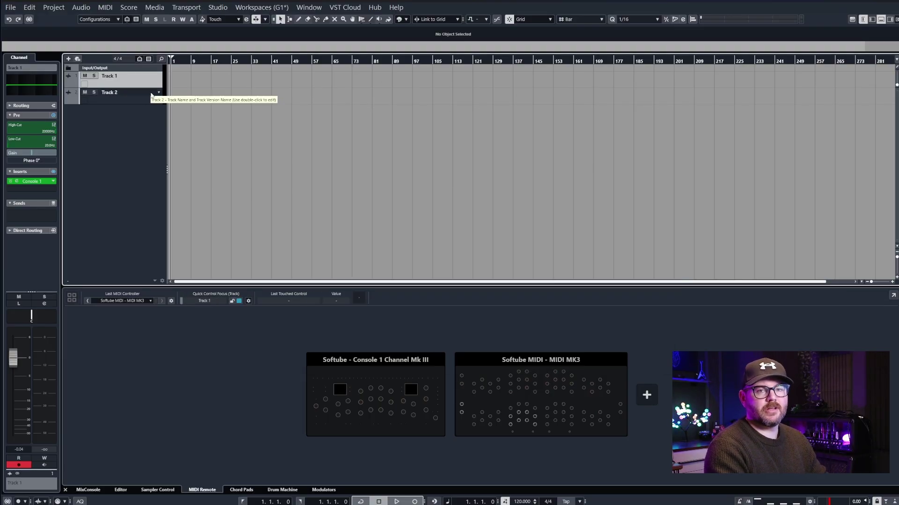
pyautogui.keyDown('shift'); pyautogui.click(149, 96); pyautogui.keyUp('shift')
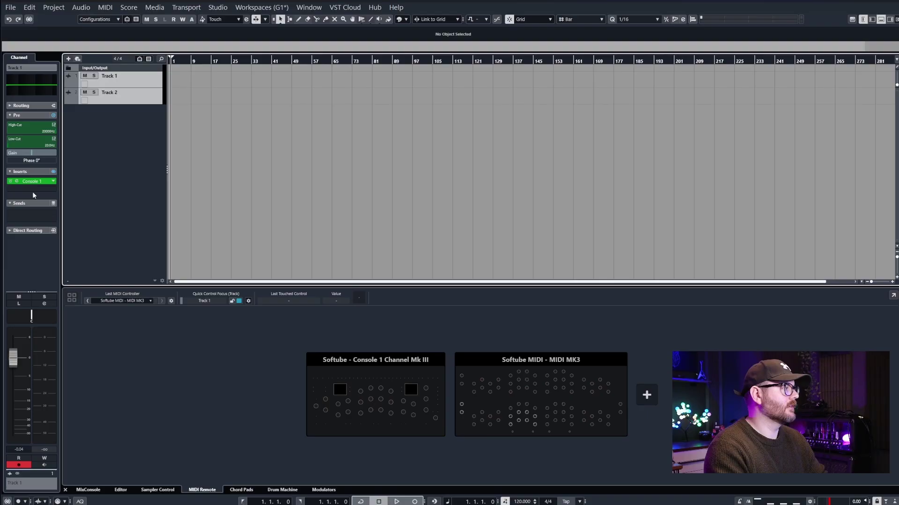
pyautogui.click(46, 189)
pyautogui.write('eq')
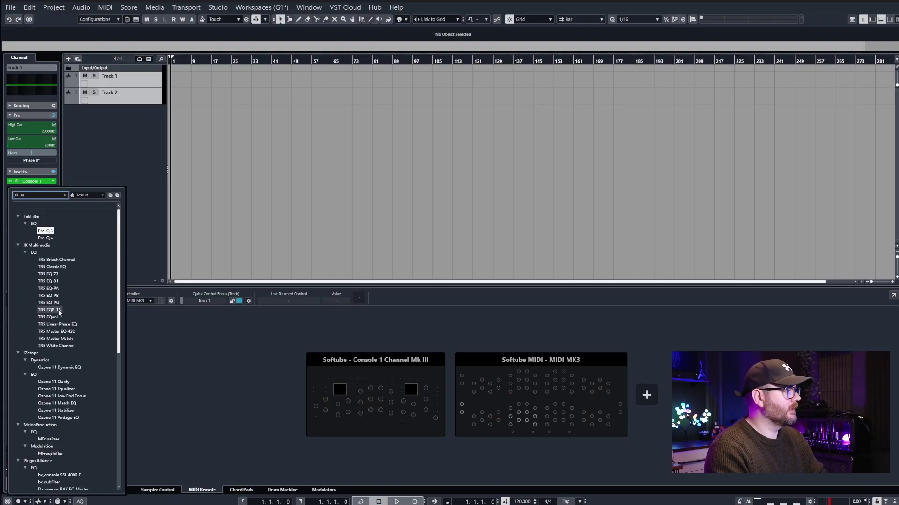
pyautogui.click(59, 311)
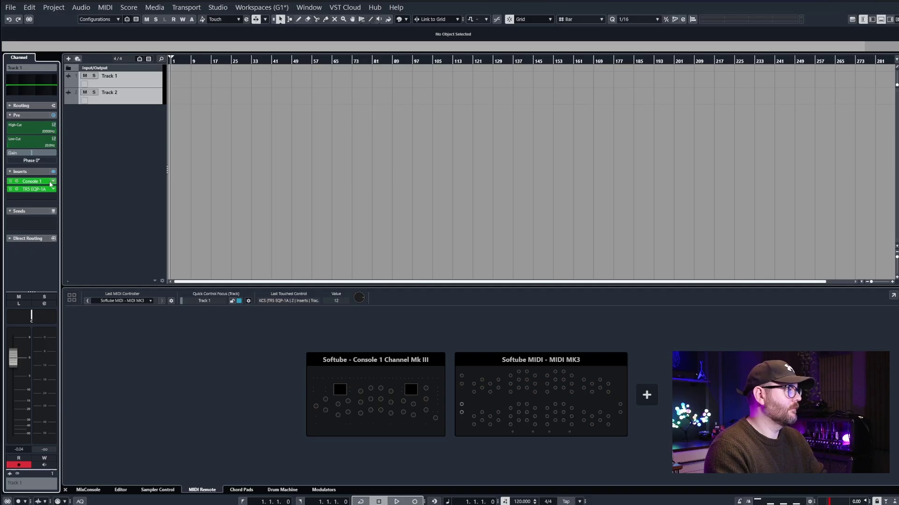
# Open both tracks' EQP-1A windows side by side, with focus ending on Track 2.
pyautogui.click(18, 190)
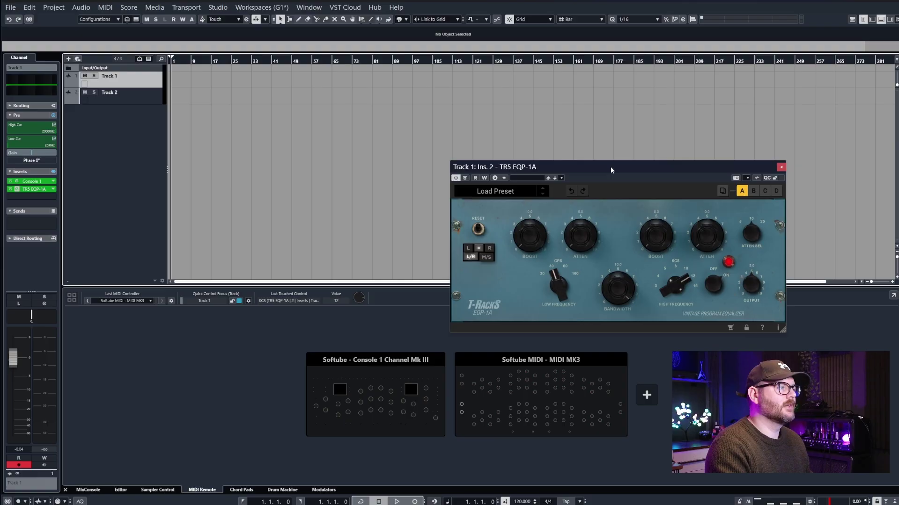
pyautogui.moveTo(610, 166); pyautogui.dragTo(359, 91)
pyautogui.click(133, 97)
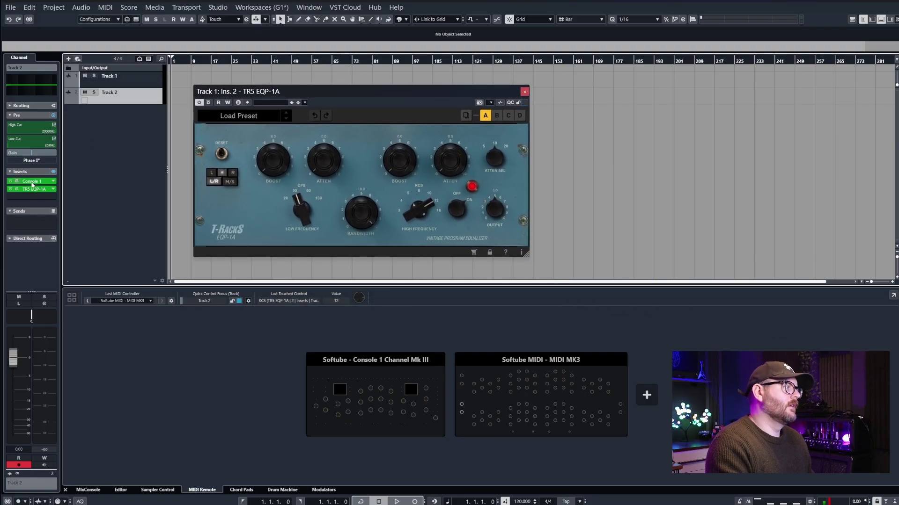
pyautogui.click(16, 189)
pyautogui.moveTo(374, 64); pyautogui.dragTo(731, 90)
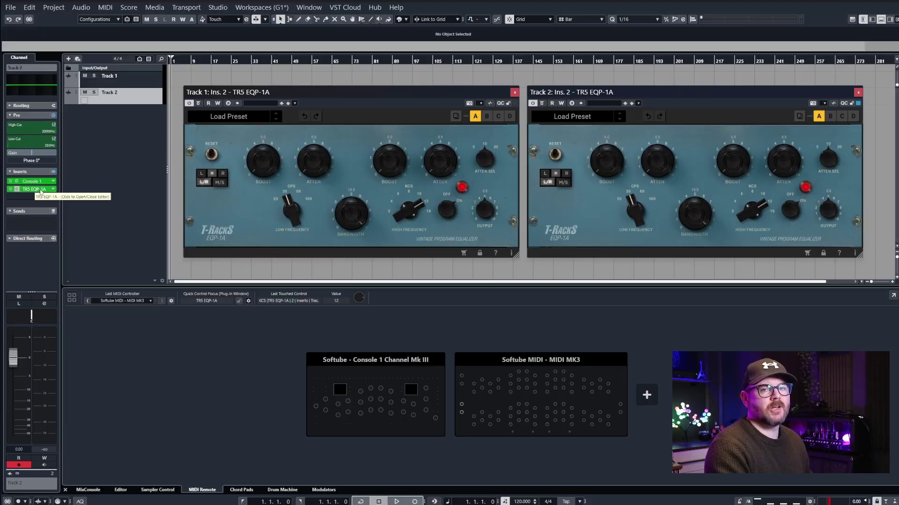
pyautogui.click(175, 406)
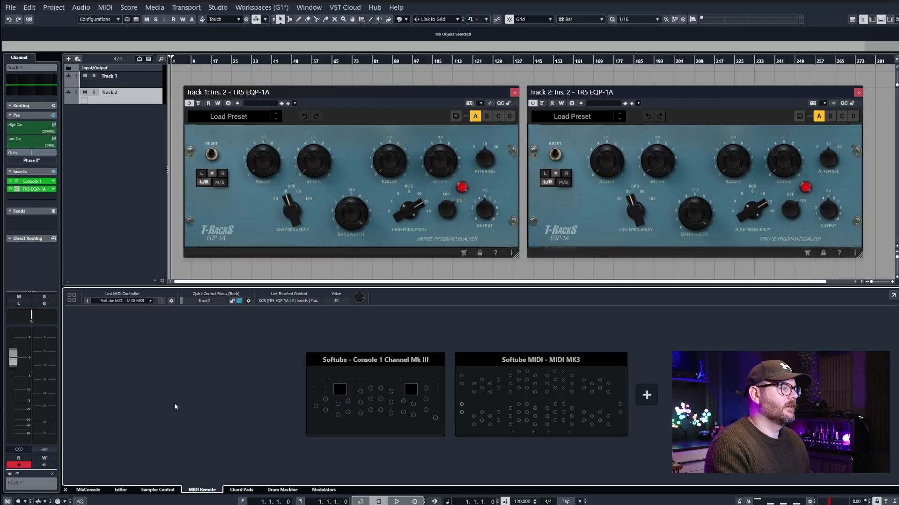
# Show the Softube MIDI MK3 surface and start the Mapping Assistant on empty Page 2.
pyautogui.click(546, 381)
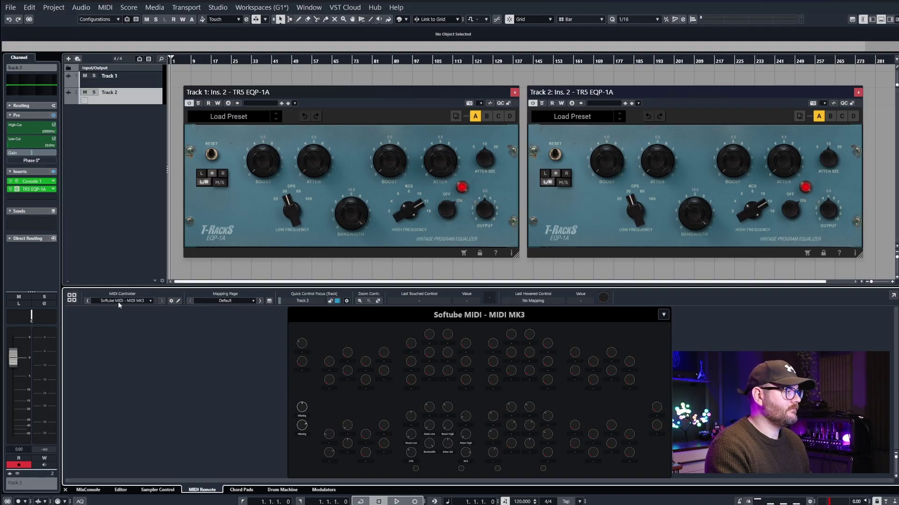
pyautogui.click(269, 301)
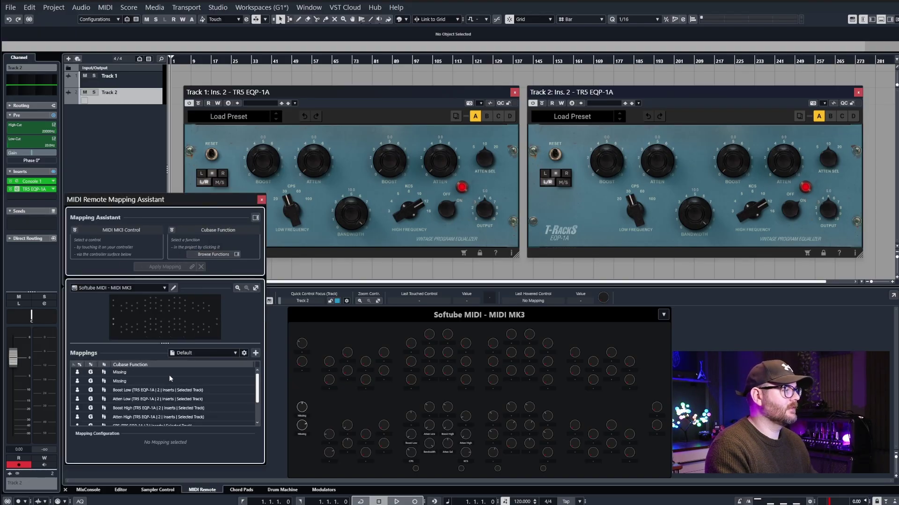
pyautogui.click(151, 375)
pyautogui.scroll(-2, 166, 388)
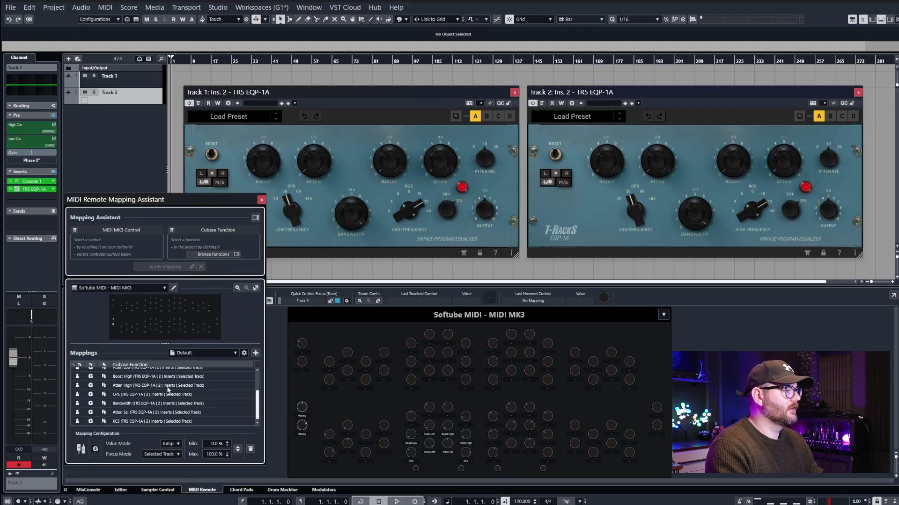
pyautogui.click(237, 355)
pyautogui.click(213, 375)
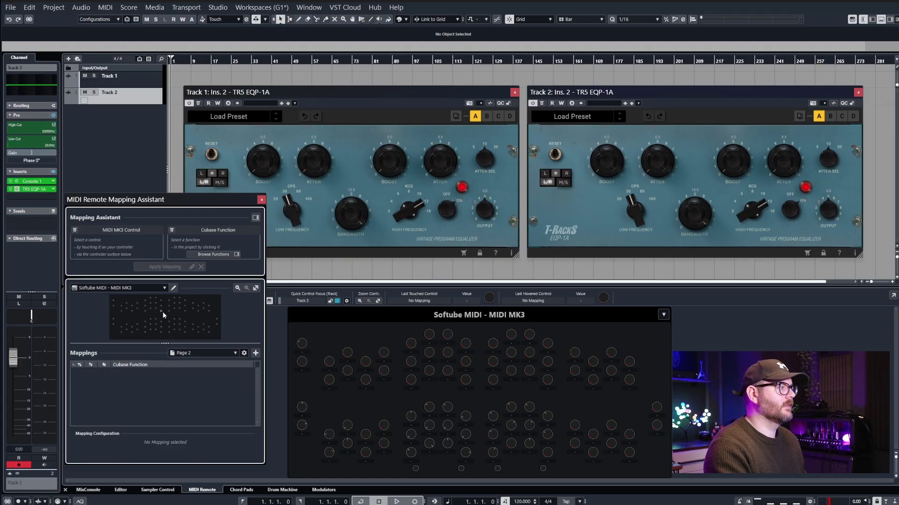
pyautogui.moveTo(248, 199); pyautogui.dragTo(254, 210)
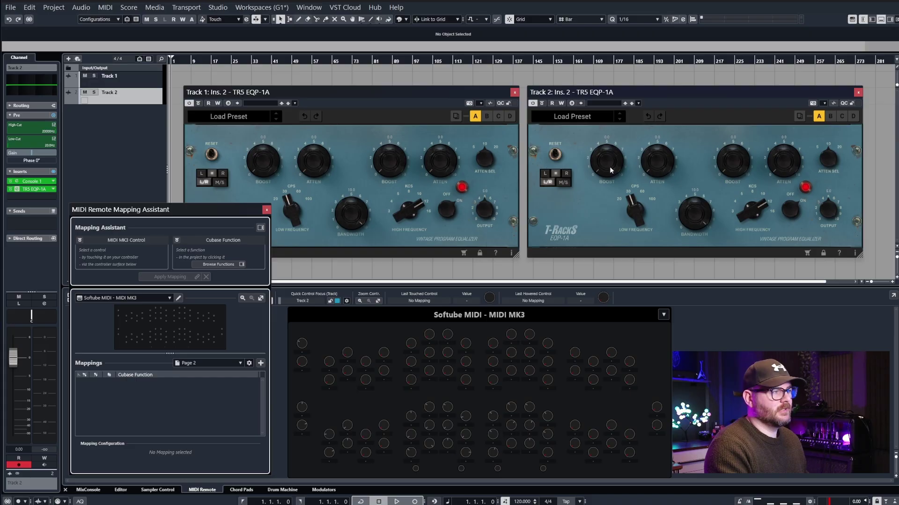
# Map MK3 knobs to Track 2 EQP-1A's Boost Low, Atten Low and Boost High.
pyautogui.moveTo(611, 172); pyautogui.dragTo(611, 163)
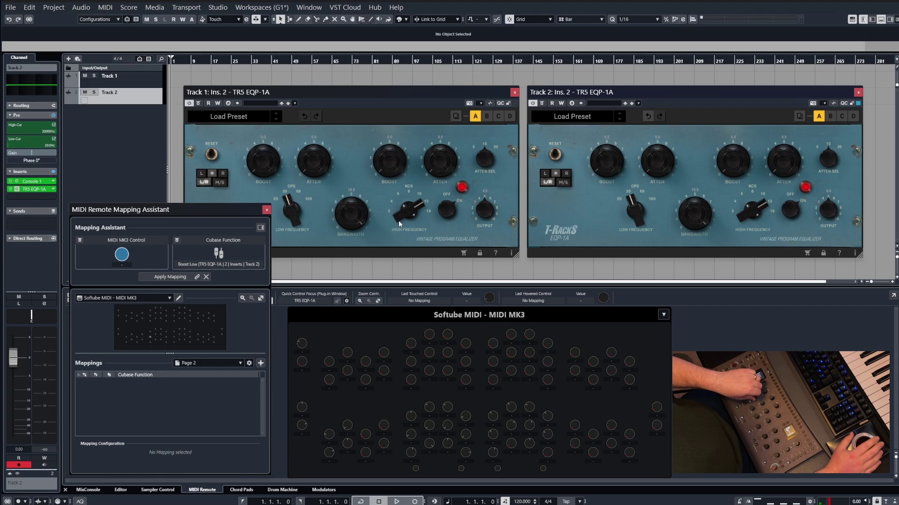
pyautogui.moveTo(609, 184); pyautogui.dragTo(626, 163)
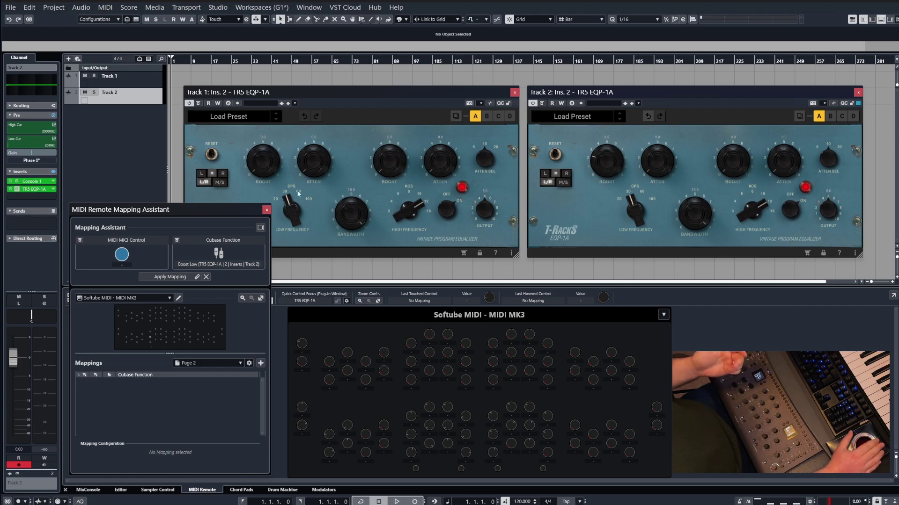
pyautogui.click(166, 276)
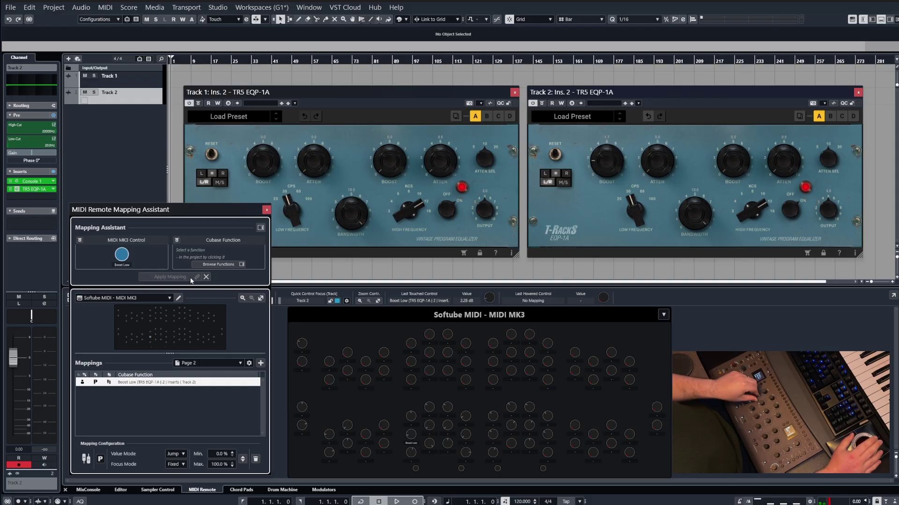
pyautogui.click(657, 160)
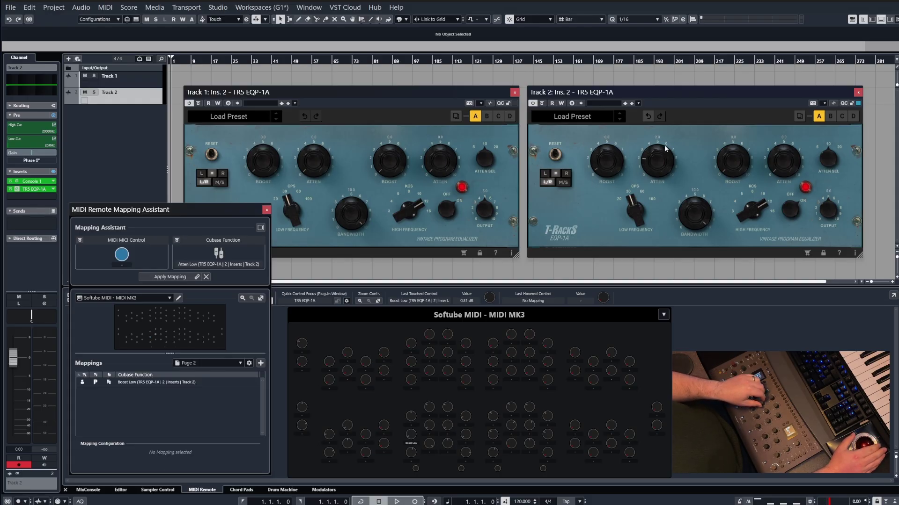
pyautogui.click(170, 277)
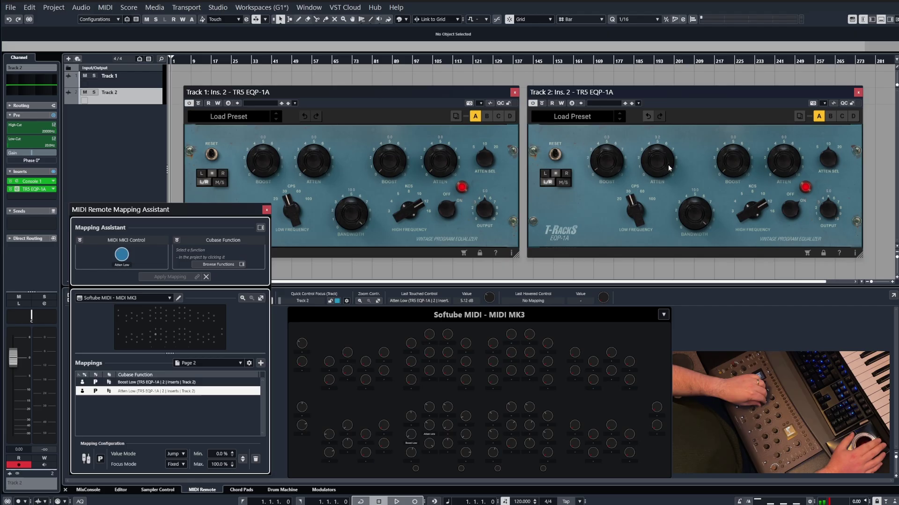
pyautogui.click(730, 166)
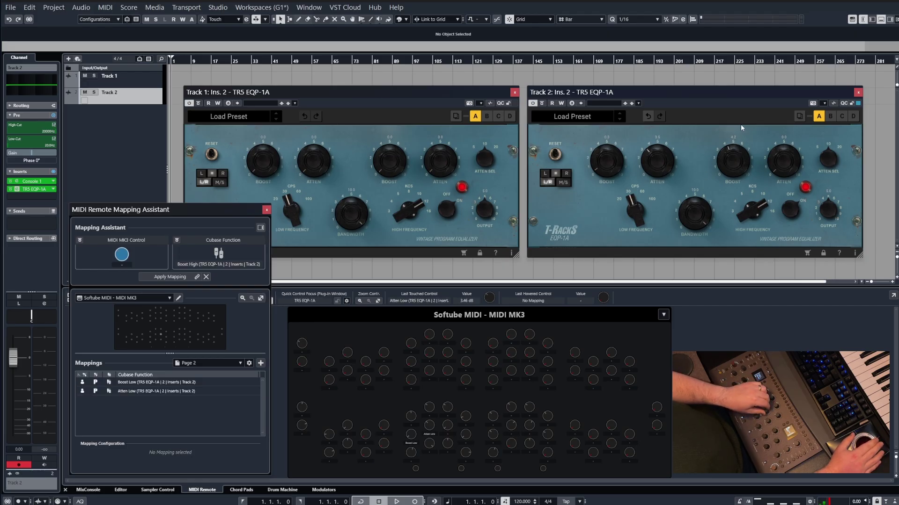
pyautogui.click(170, 277)
# Map MK3 knobs to Track 2 EQP-1A's Atten High, CPS and KCS.
pyautogui.click(783, 160)
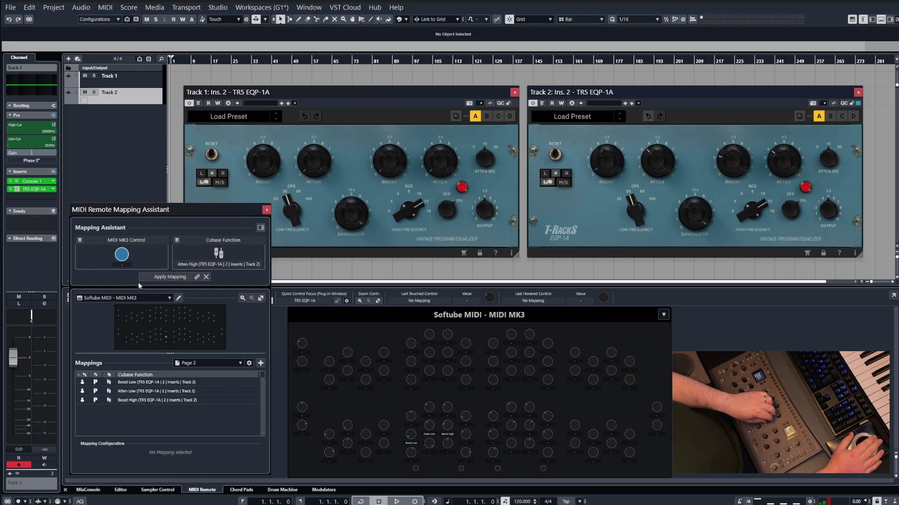
pyautogui.click(168, 277)
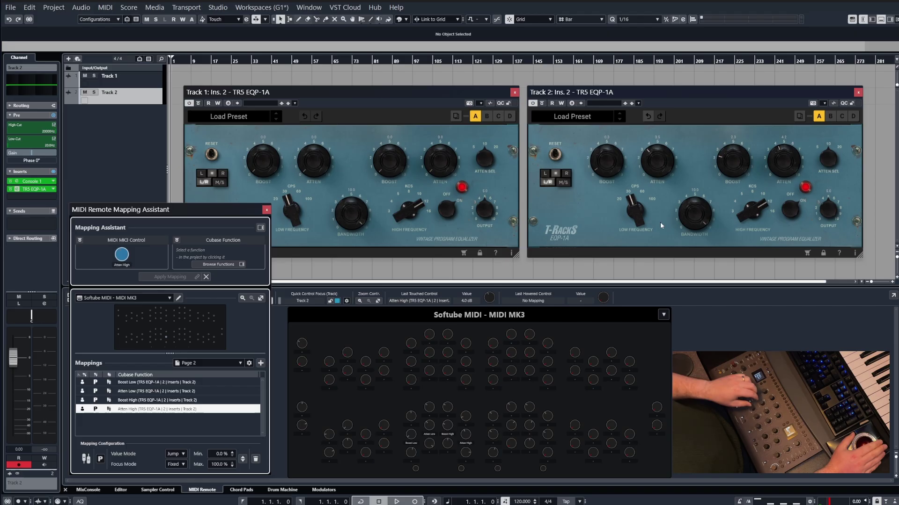
pyautogui.click(637, 217)
pyautogui.click(168, 277)
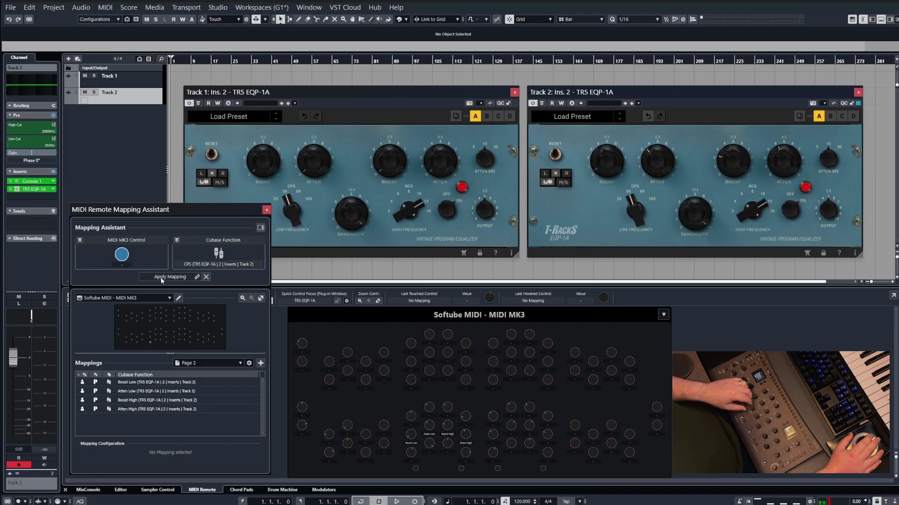
pyautogui.click(757, 205)
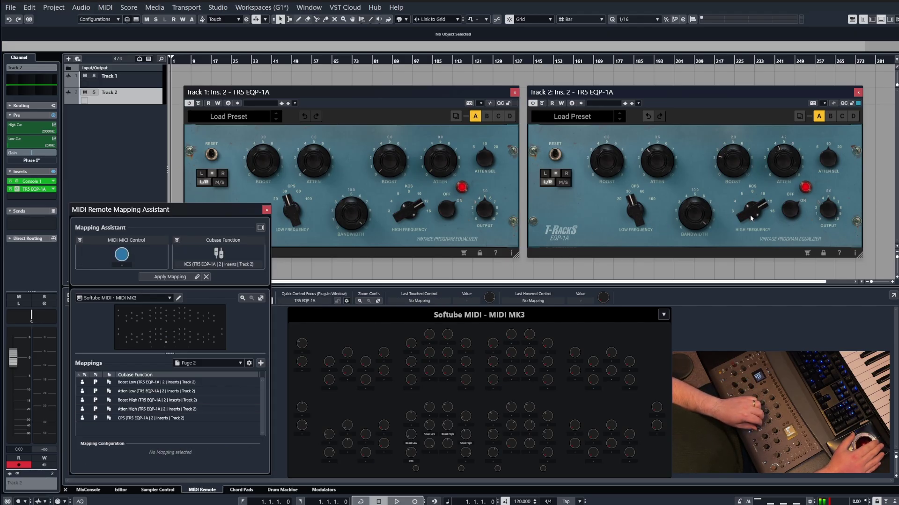
pyautogui.click(170, 277)
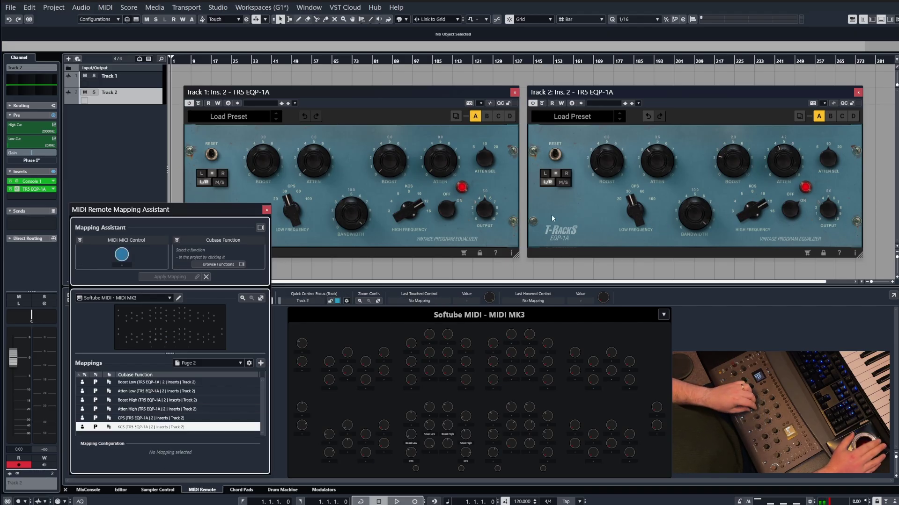
# Map two more MK3 knobs to Track 2 EQP-1A's Bandwidth and Atten Sel, making eight mappings.
pyautogui.click(699, 211)
pyautogui.click(171, 276)
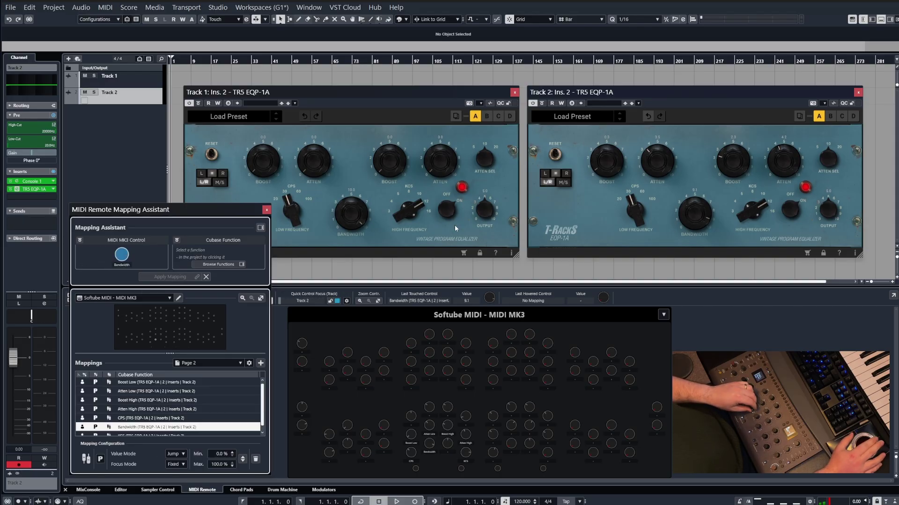
pyautogui.click(829, 159)
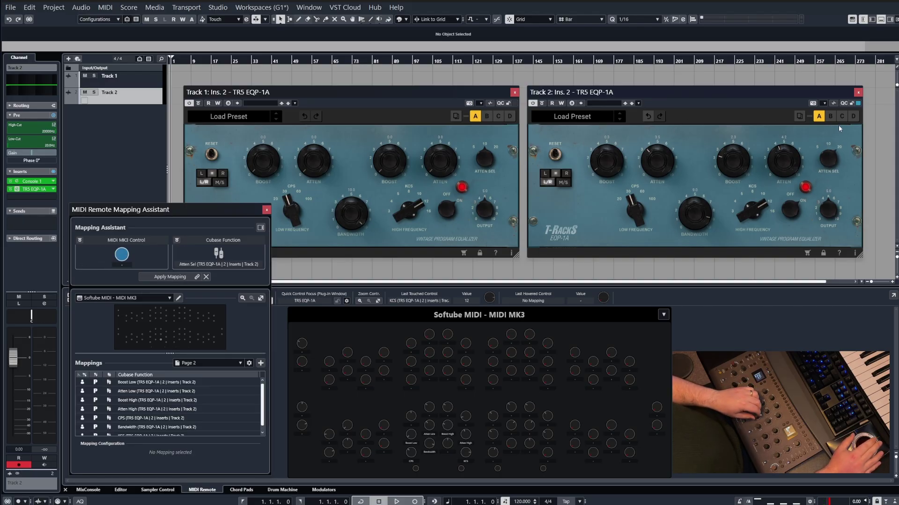
pyautogui.click(191, 278)
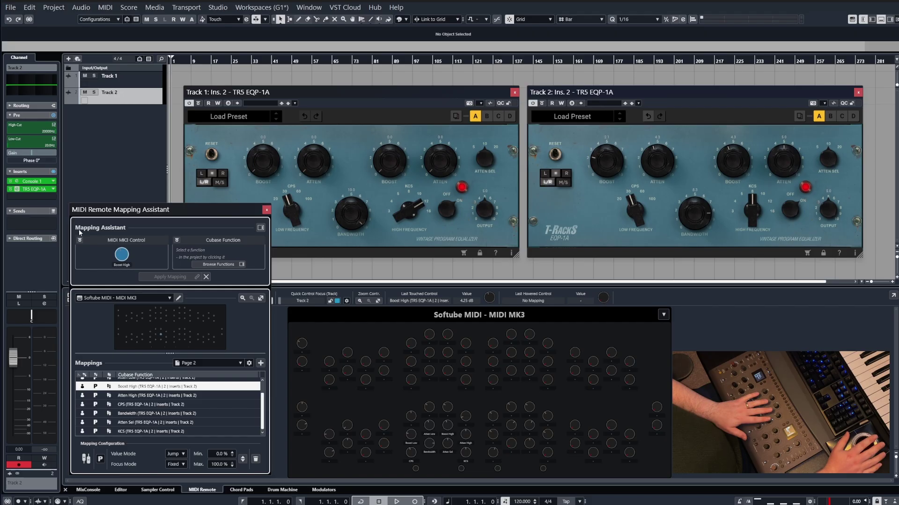
pyautogui.moveTo(37, 196)
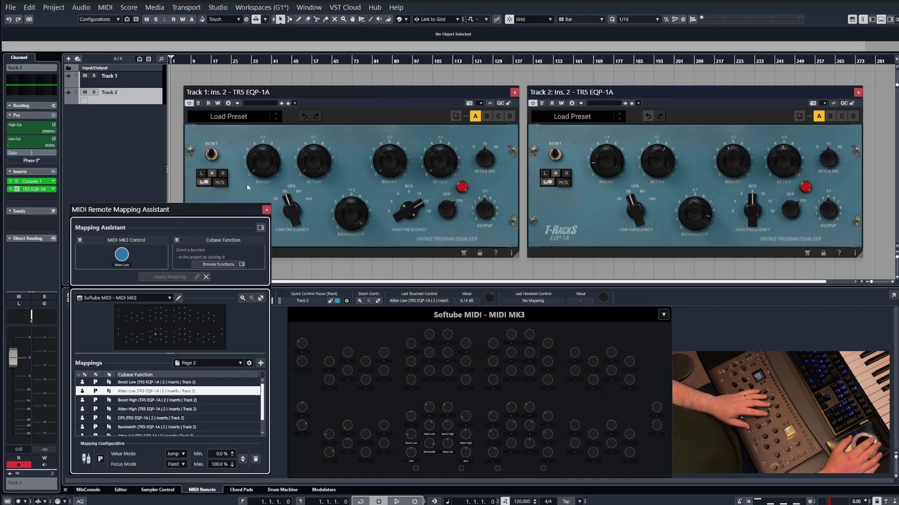
pyautogui.moveTo(40, 192); pyautogui.dragTo(34, 200)
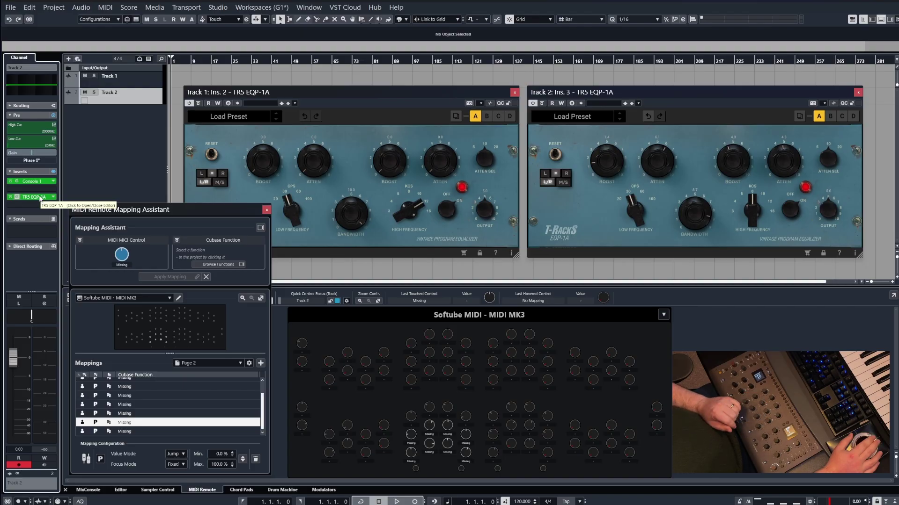
pyautogui.moveTo(41, 197); pyautogui.dragTo(40, 190)
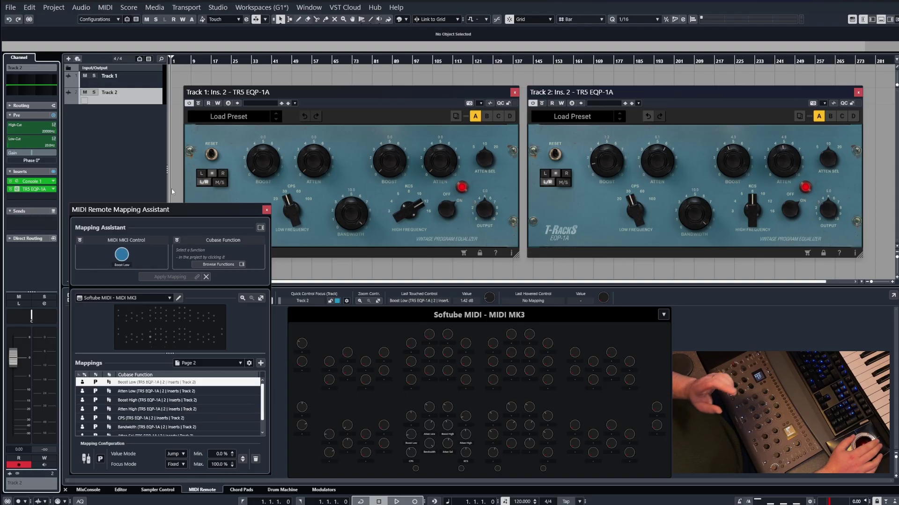
# Set every Page 2 mapping's Focus Mode to Track Selection, then test on Track 2 and Track 1.
pyautogui.click(142, 84)
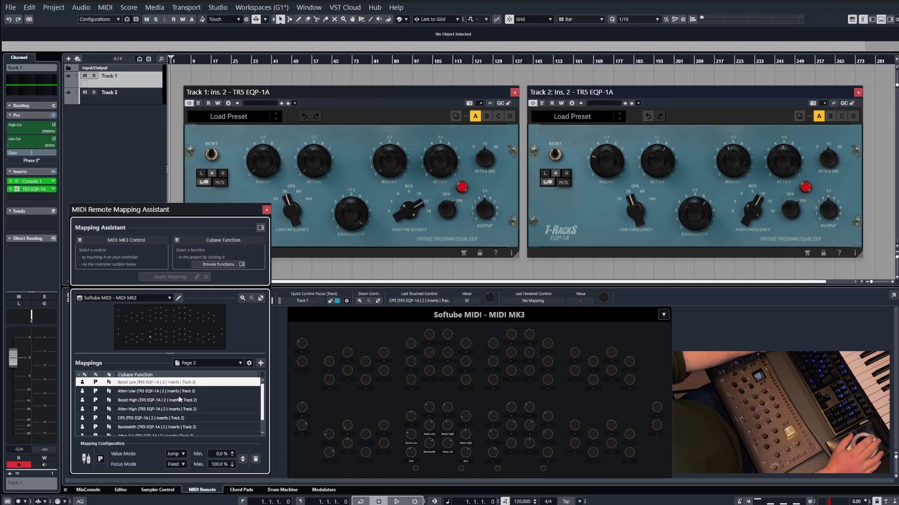
pyautogui.hotkey('ctrl', 'a')
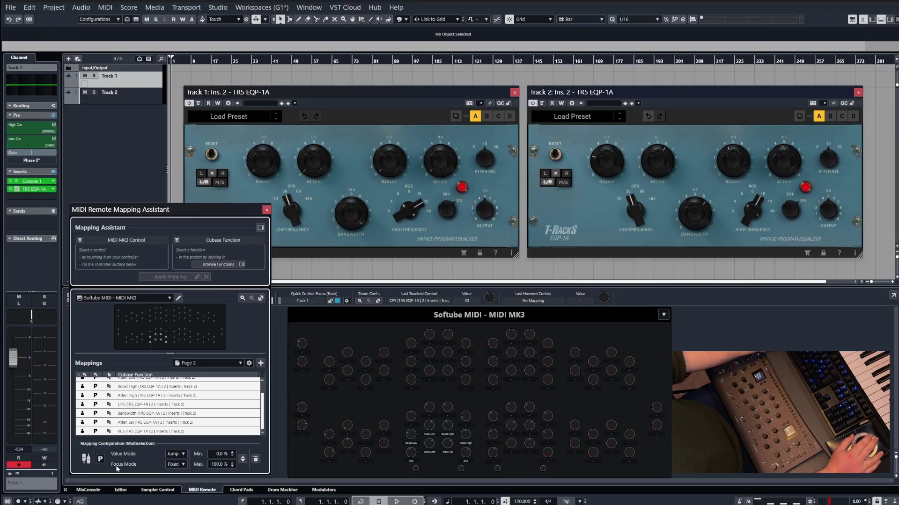
pyautogui.click(181, 466)
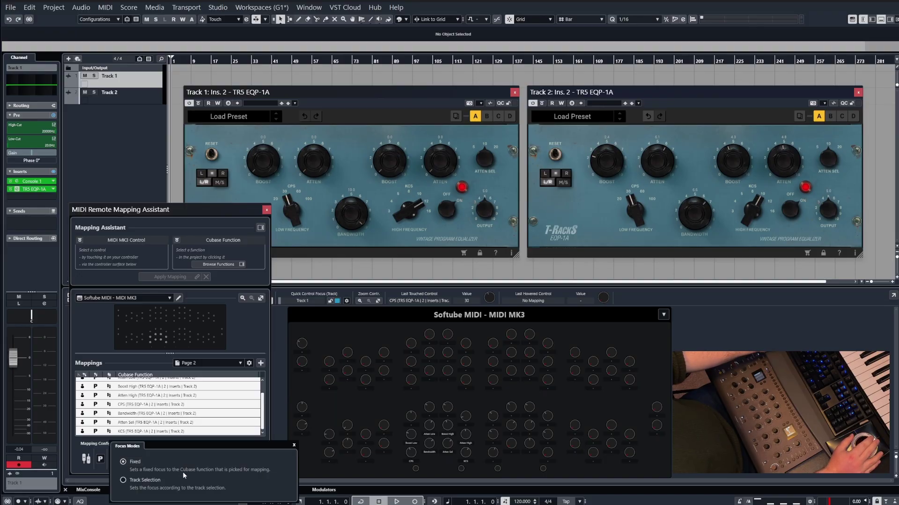
pyautogui.click(123, 480)
pyautogui.click(138, 95)
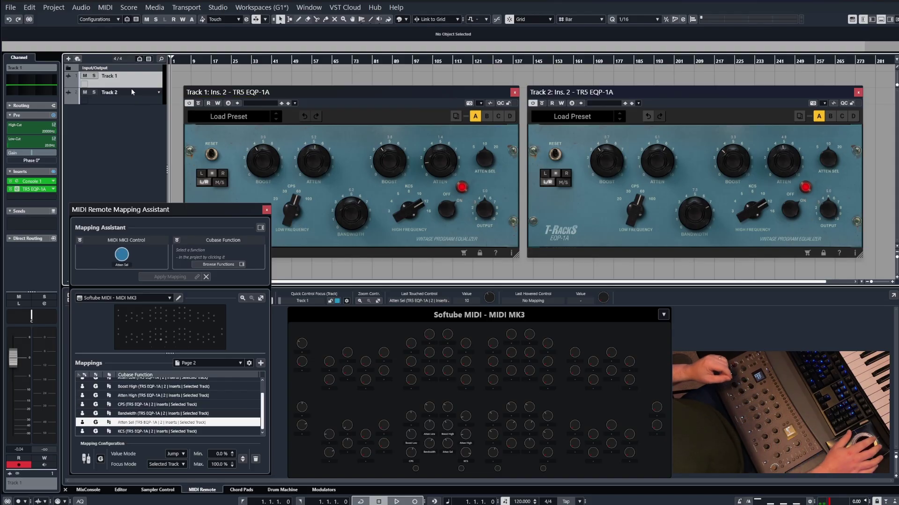
pyautogui.click(149, 104)
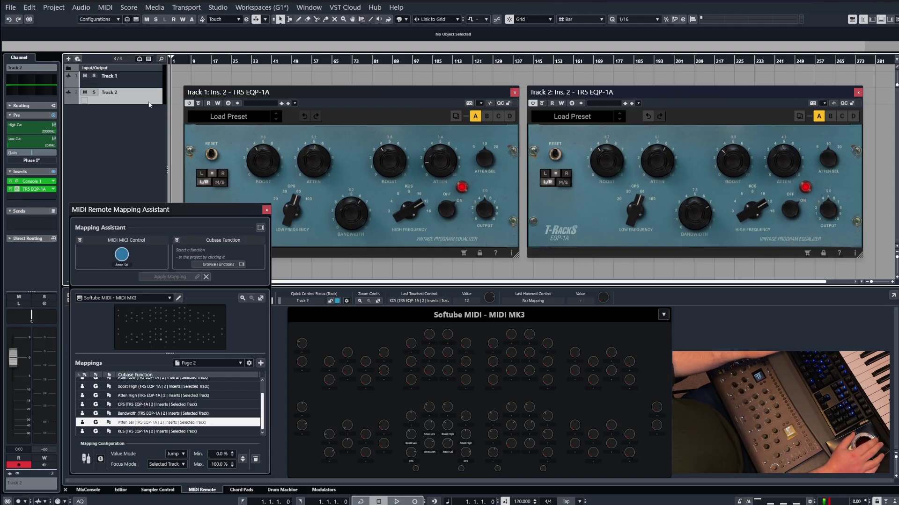
pyautogui.click(148, 85)
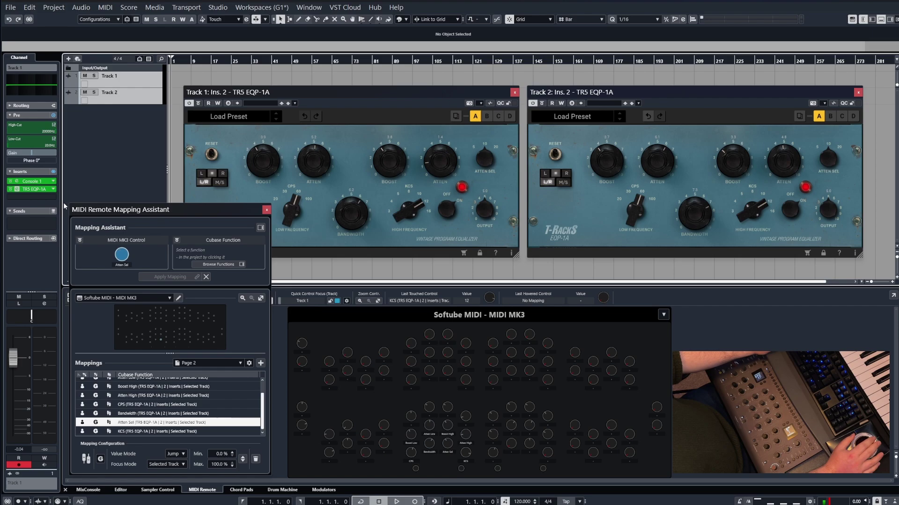
# Swap Track 1's insert 2 EQP-1A for SSL Native Channel Strip 2 via an 'ssl' search and open it.
pyautogui.click(33, 189)
pyautogui.click(44, 210)
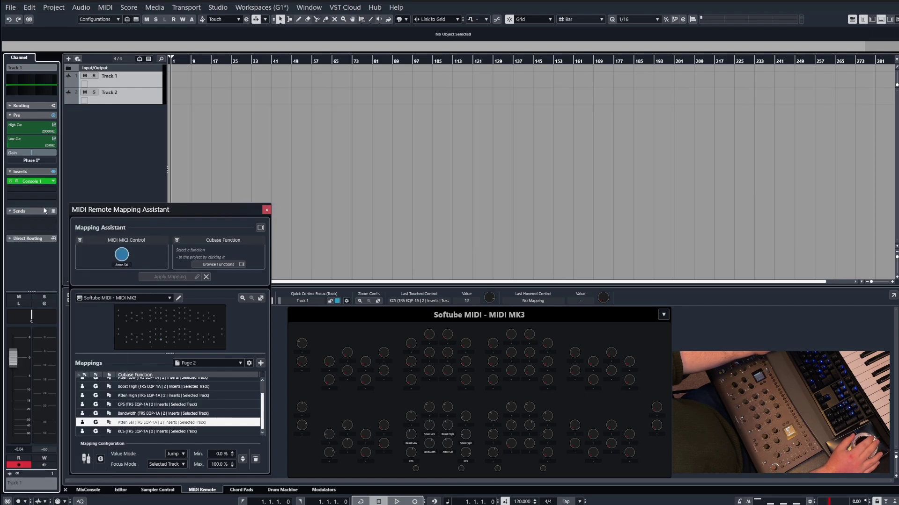
pyautogui.write('ssl')
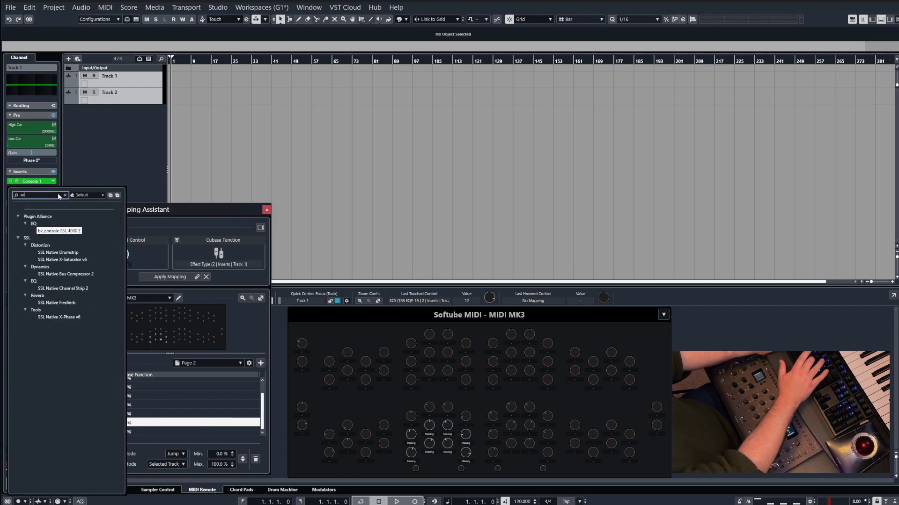
pyautogui.click(82, 290)
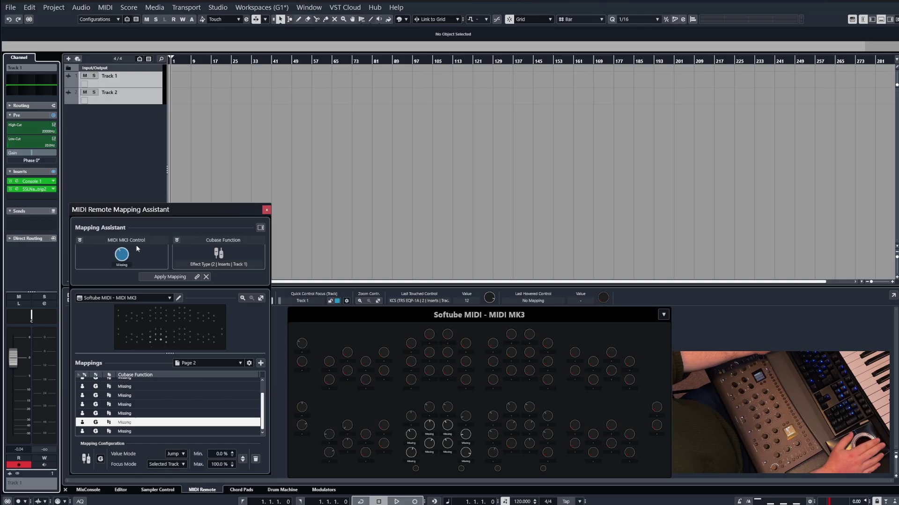
pyautogui.click(17, 190)
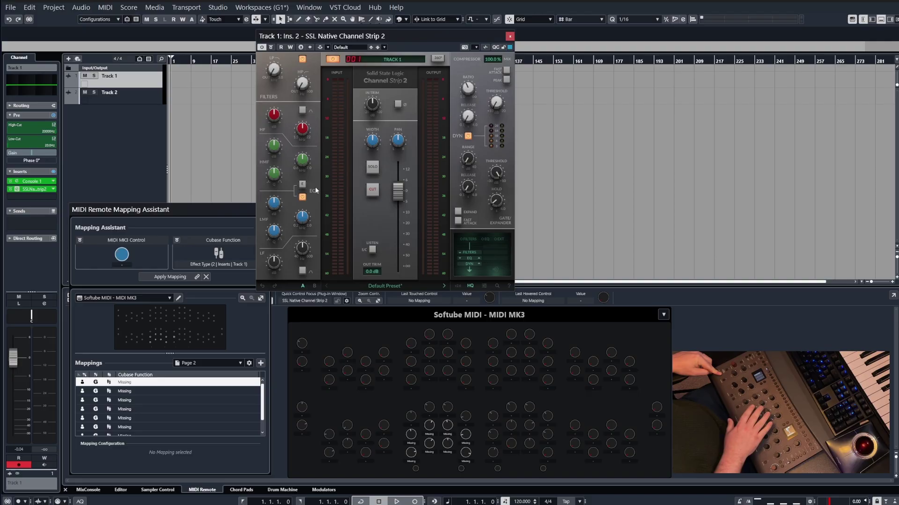
# Map MK3 knobs to the SSL Channel Strip 2's HP and LP filter knobs on Page 2.
pyautogui.click(303, 72)
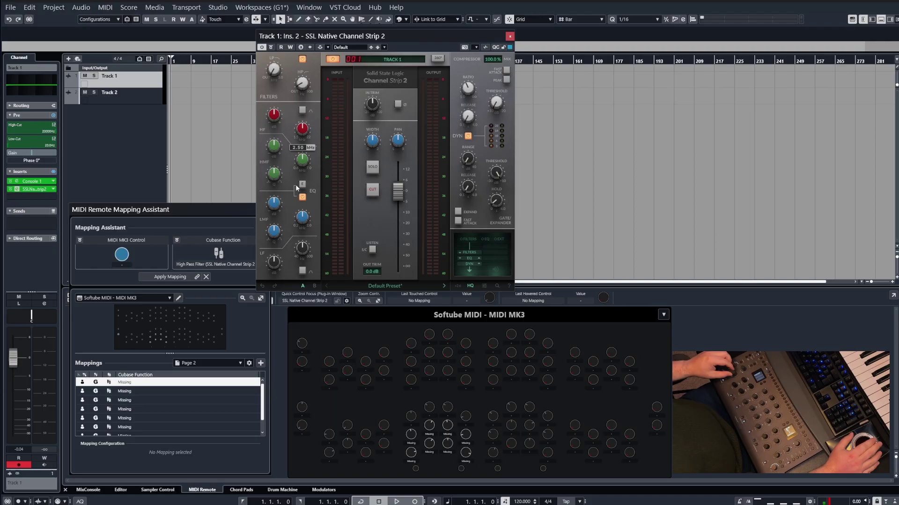
pyautogui.click(180, 277)
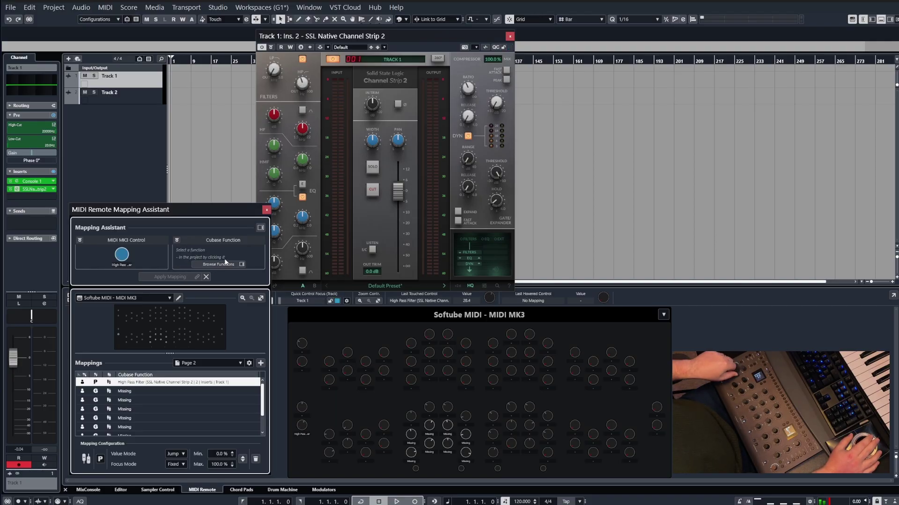
pyautogui.click(274, 69)
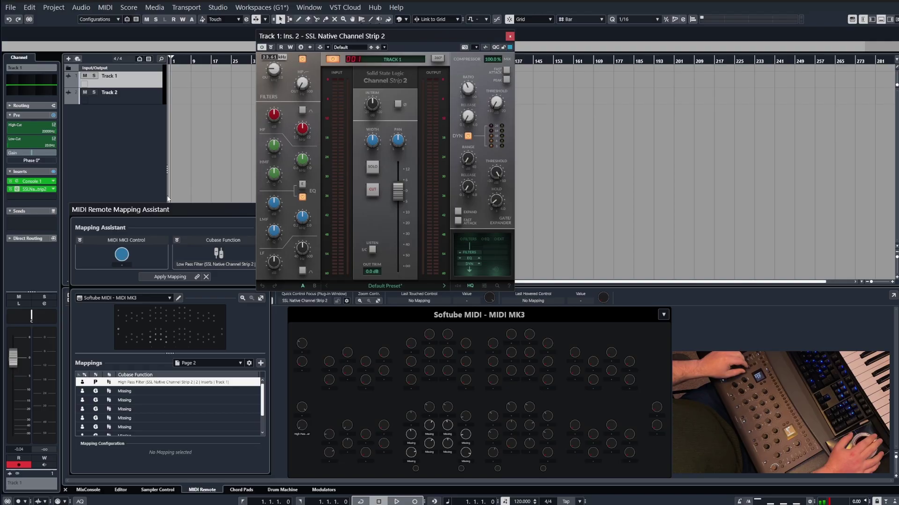
pyautogui.click(176, 275)
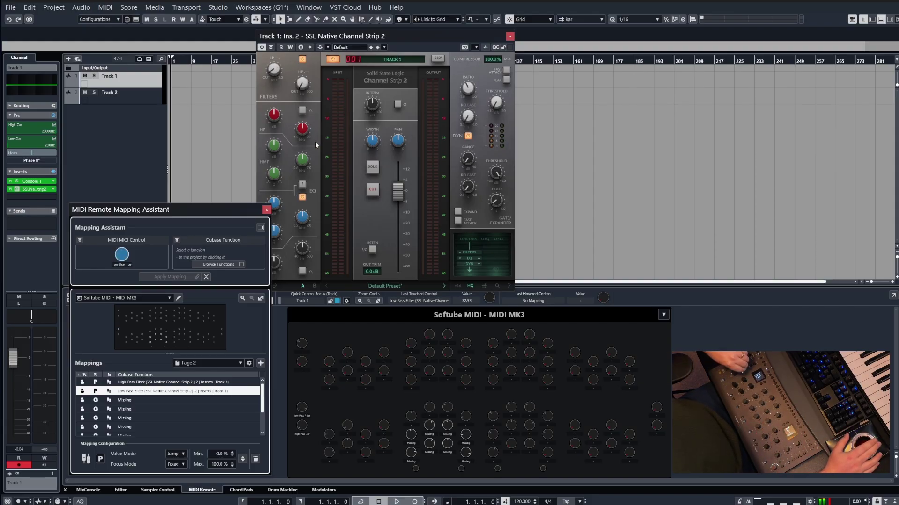
pyautogui.moveTo(283, 72)
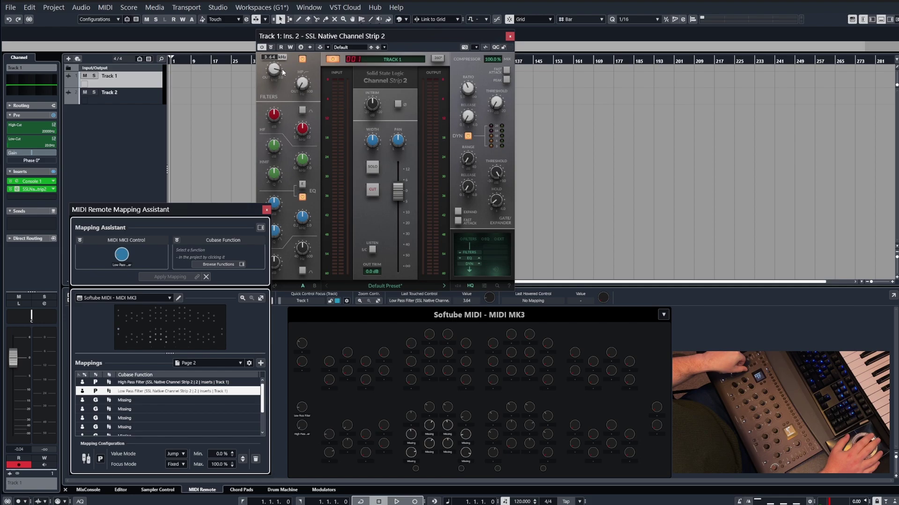
pyautogui.moveTo(297, 87)
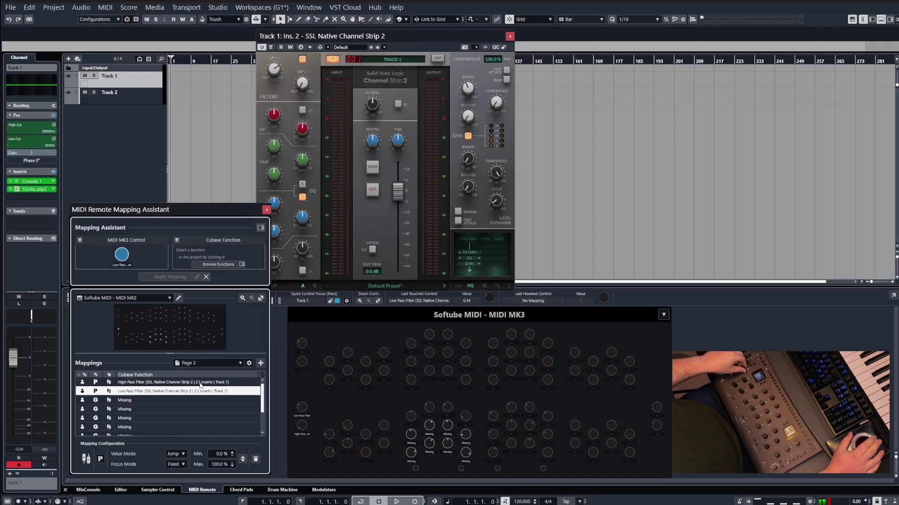
# Invert the Low Pass Filter mapping so it runs from Min 100.0% to Max 0.0%.
pyautogui.click(243, 459)
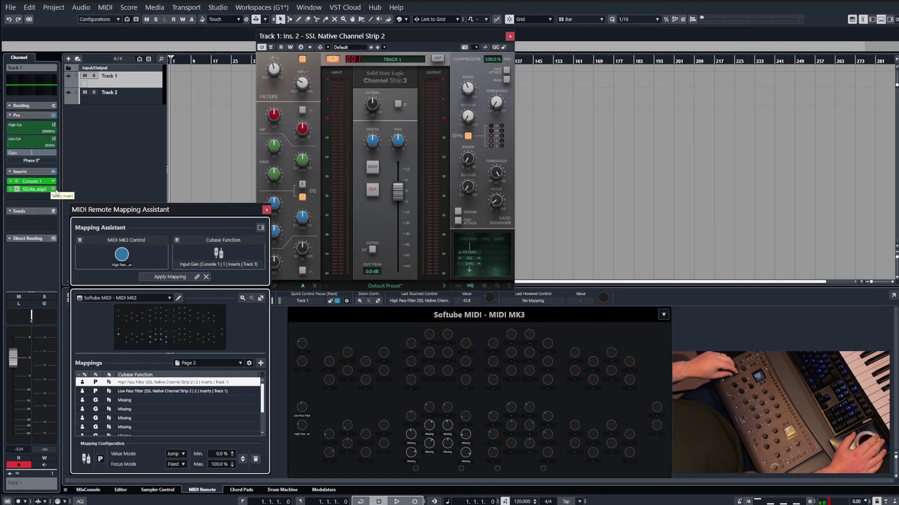
# Load TR5 EQP-1A into insert slot 3 below the SSL strip via an 'eq' search.
pyautogui.click(53, 190)
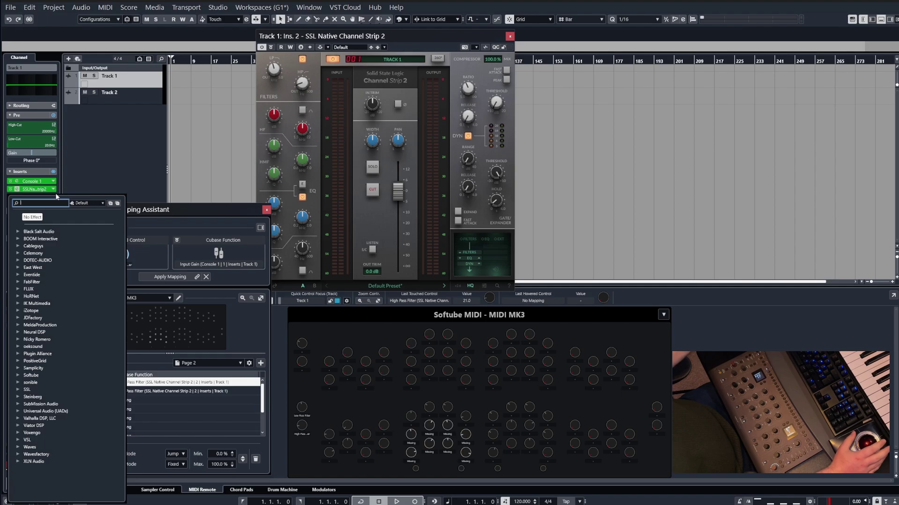
pyautogui.write('eq')
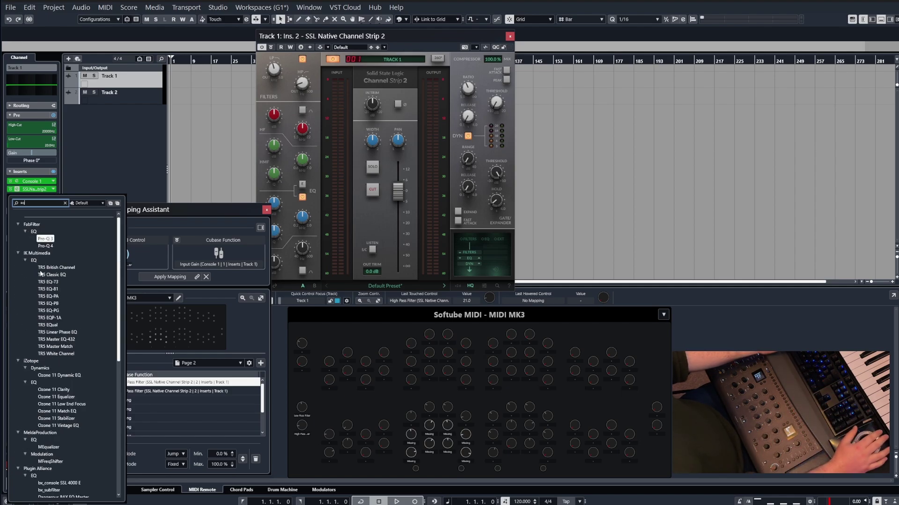
pyautogui.click(68, 316)
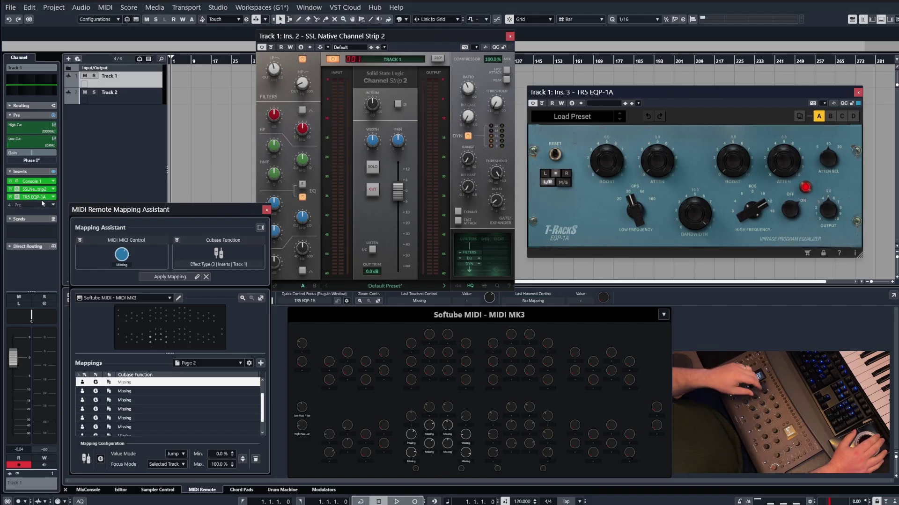
# Set slot 2 to No Effect and drag the EQP-1A up into insert slot 2.
pyautogui.click(53, 189)
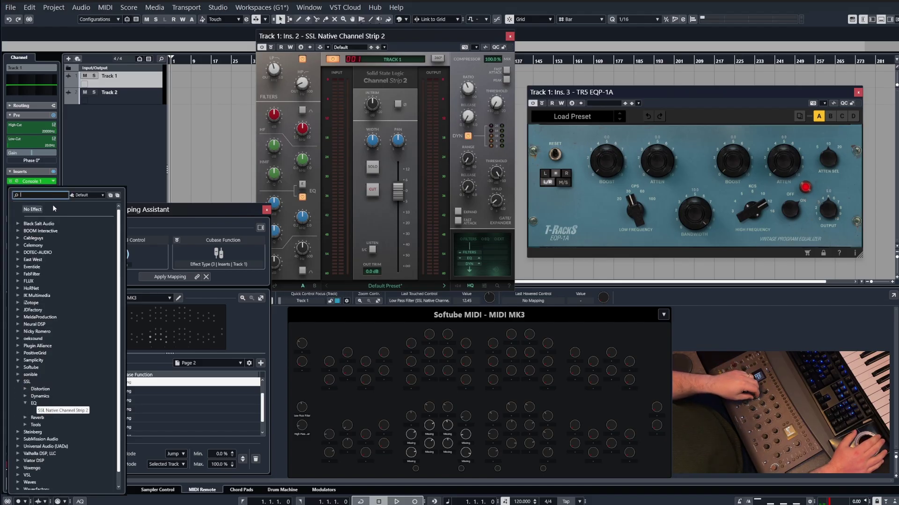
pyautogui.click(41, 204)
pyautogui.moveTo(41, 200); pyautogui.dragTo(47, 189)
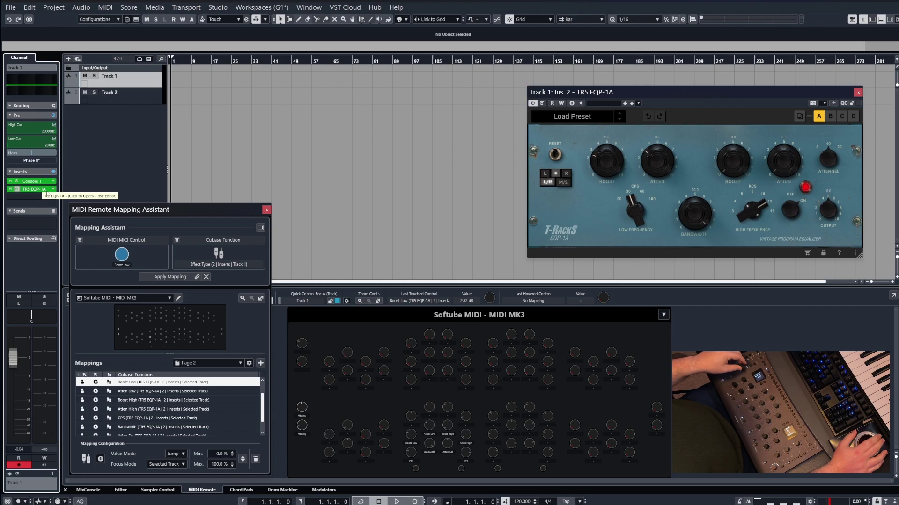
# Replace insert 2's TR5 EQP-1A with SSL Native Channel Strip 2 using an 'ssl' search.
pyautogui.click(47, 190)
pyautogui.write('ssl')
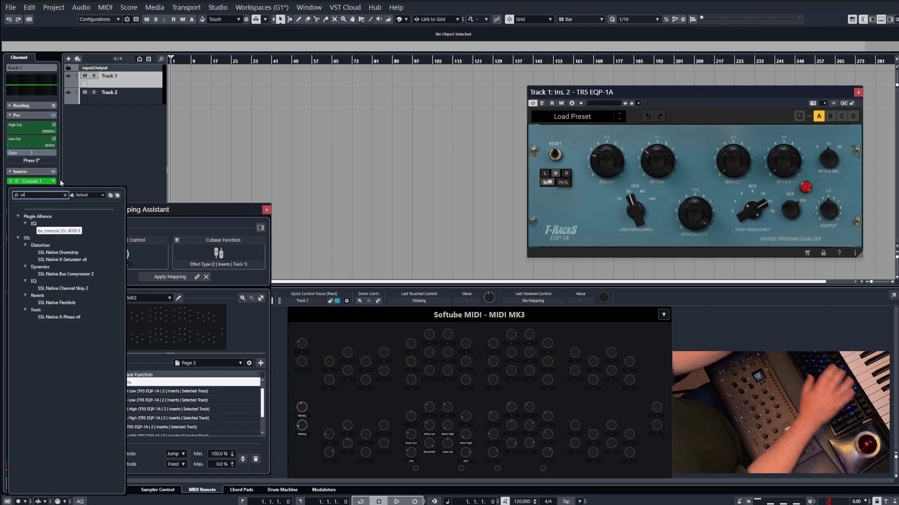
pyautogui.click(80, 288)
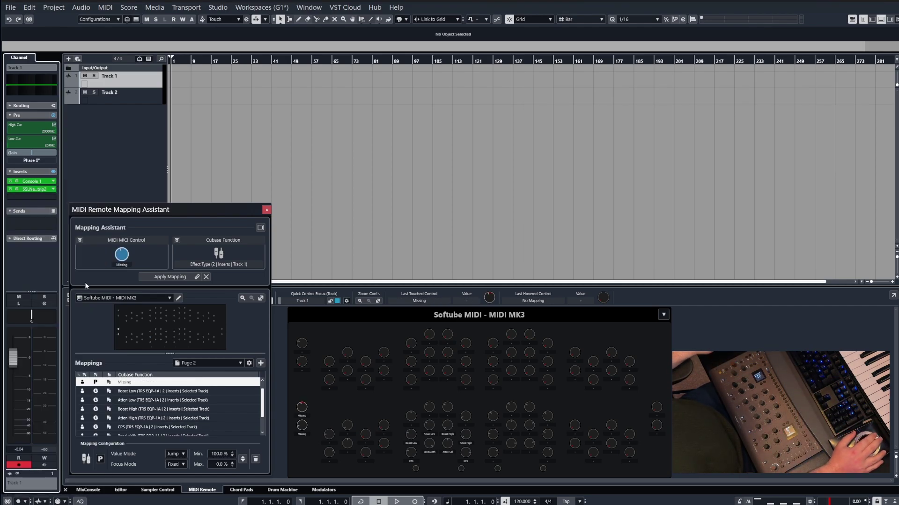